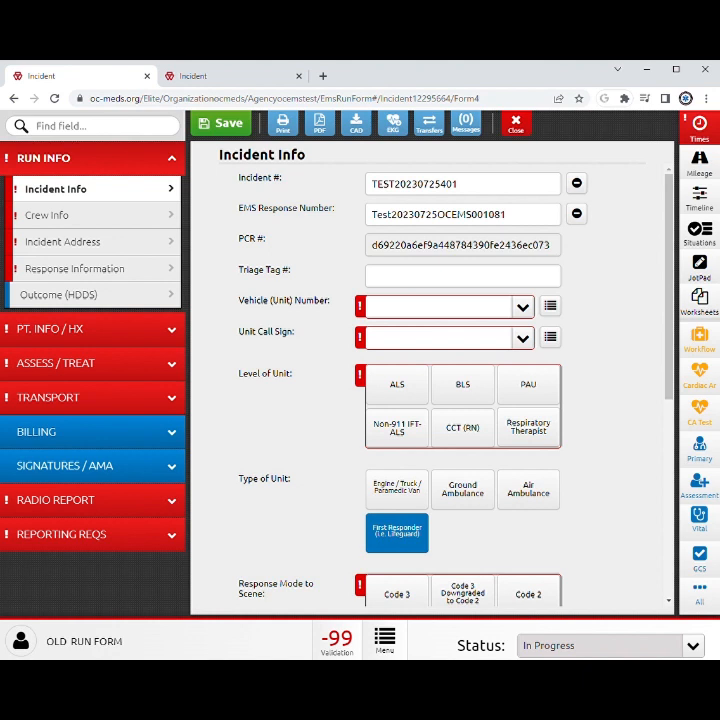
Compare the Incident Info pages of the old and new run forms.
click(205, 77)
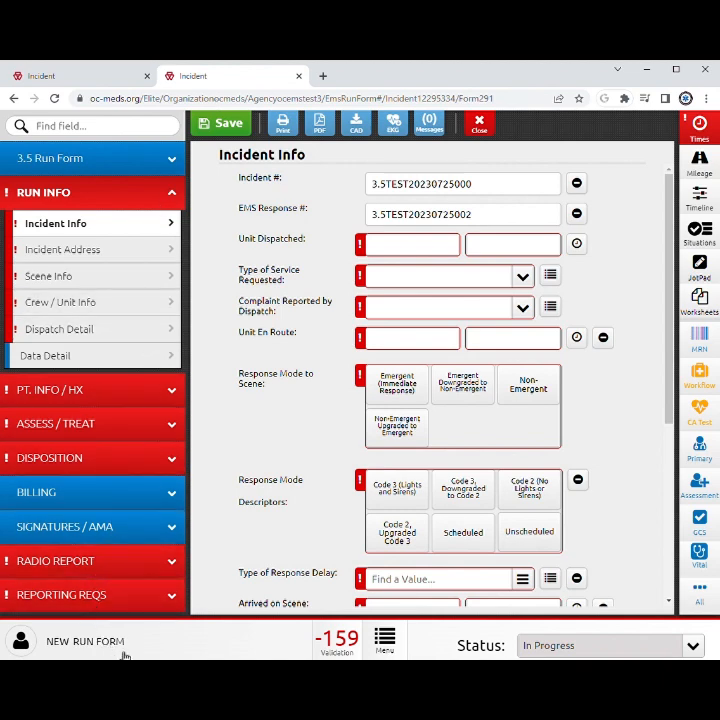
click(115, 78)
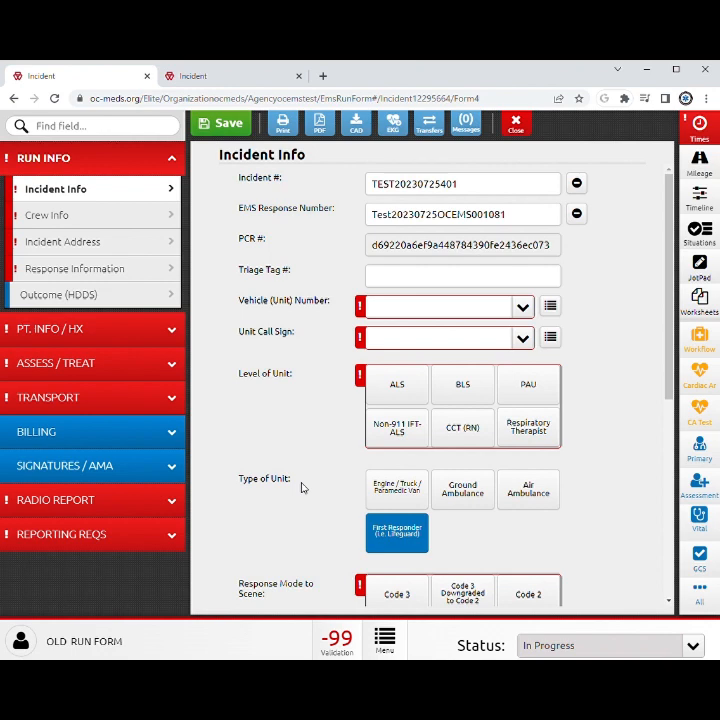
click(252, 83)
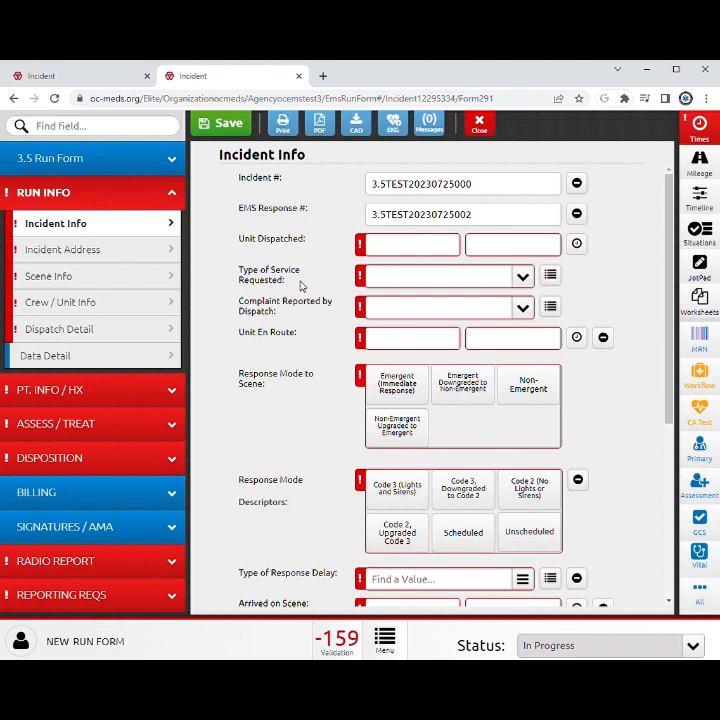
Set the Type of Service Requested to 911 Response (Scene) on the new run form.
click(383, 284)
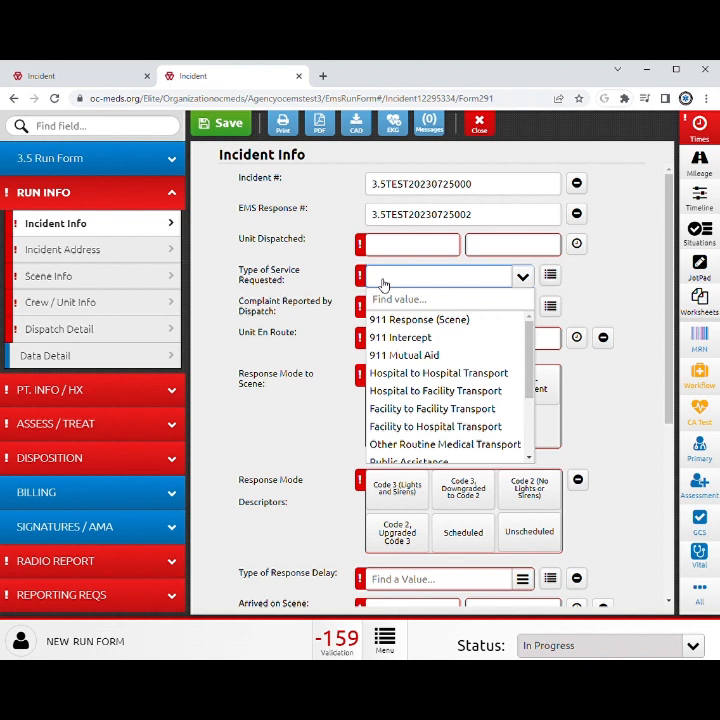
click(306, 334)
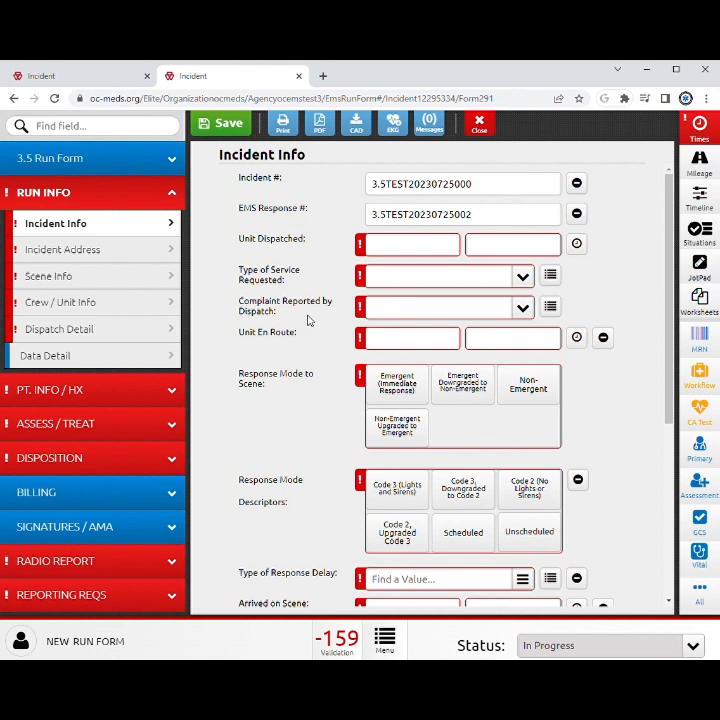
click(386, 285)
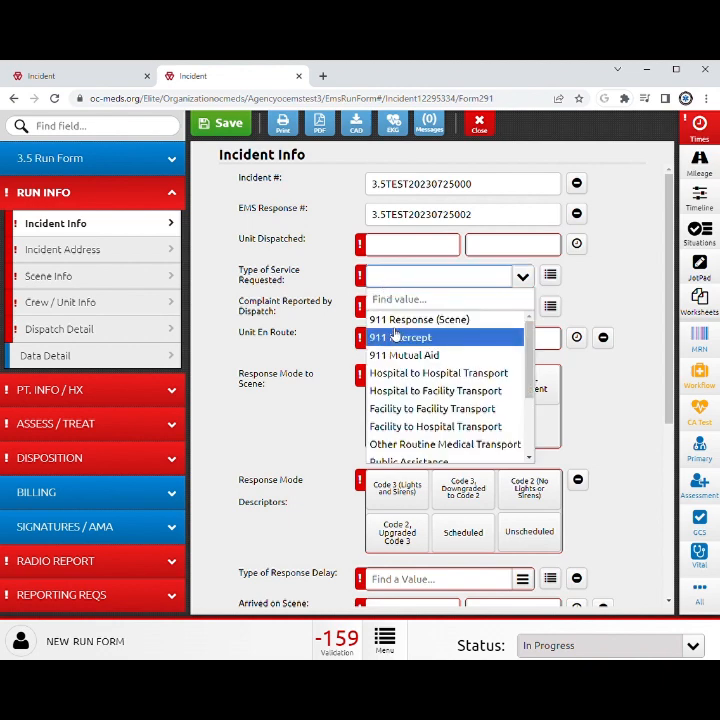
click(395, 324)
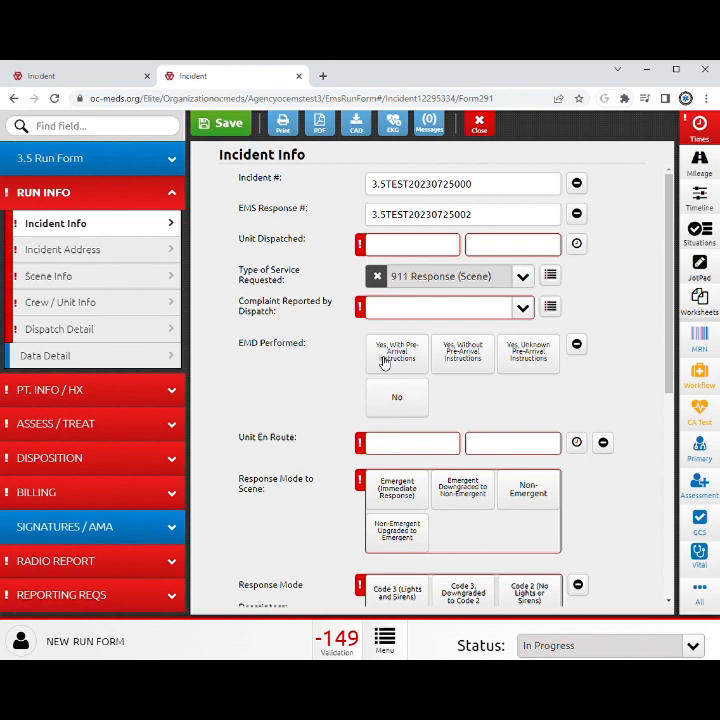
Check the Response Times overview, and stamp Unit En Route on Incident Info with the current date and time.
scroll(384, 362, down, 3)
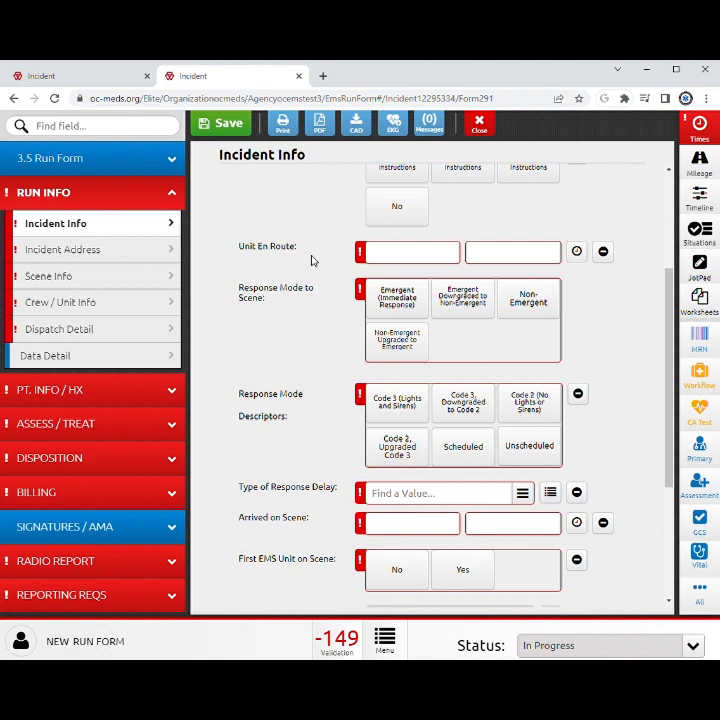
click(715, 133)
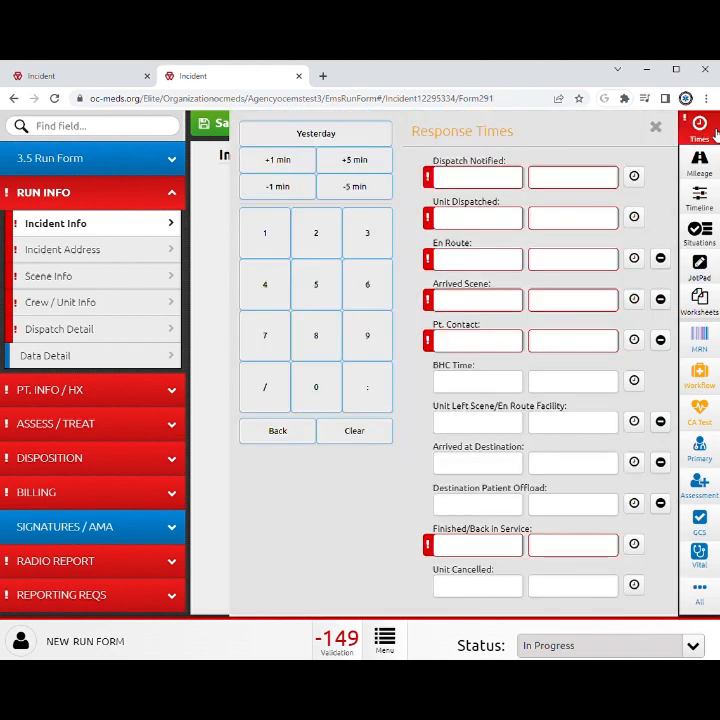
click(715, 133)
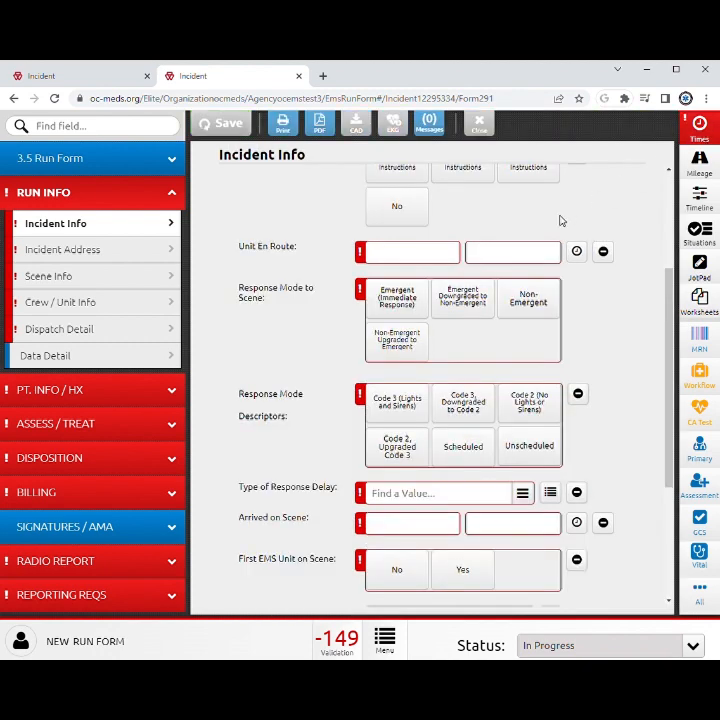
click(578, 251)
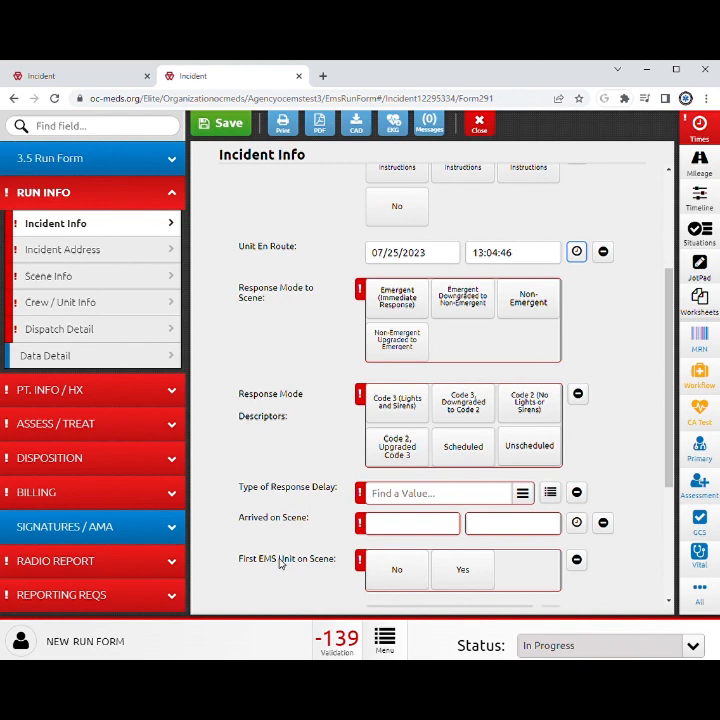
Review the remaining Incident Info fields through Other Agencies On Scene, and continue to the Incident Address page.
scroll(281, 564, down, 3)
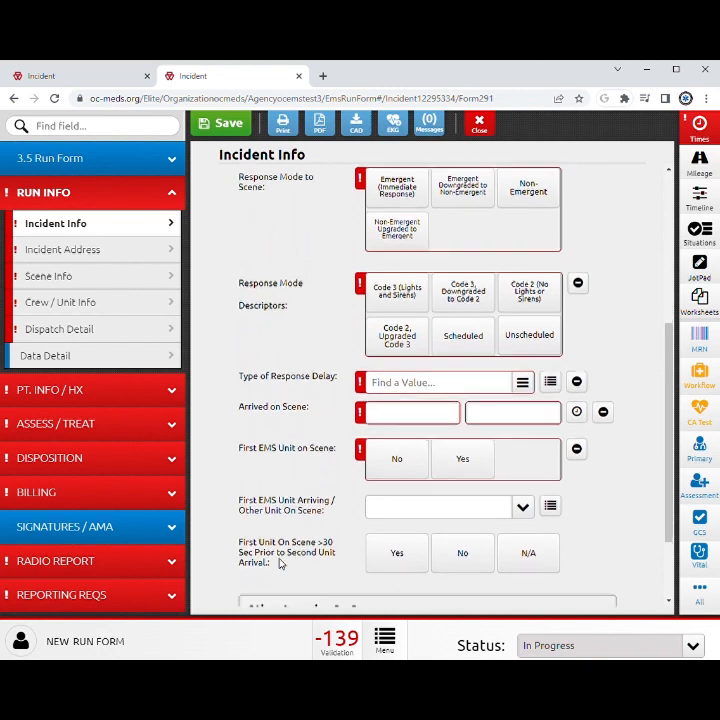
scroll(281, 564, down, 1)
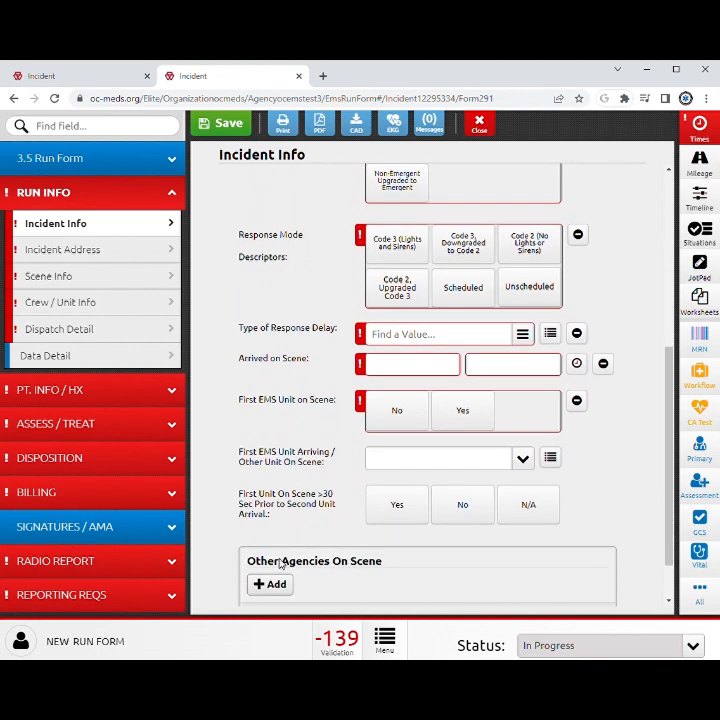
scroll(281, 564, down, 1)
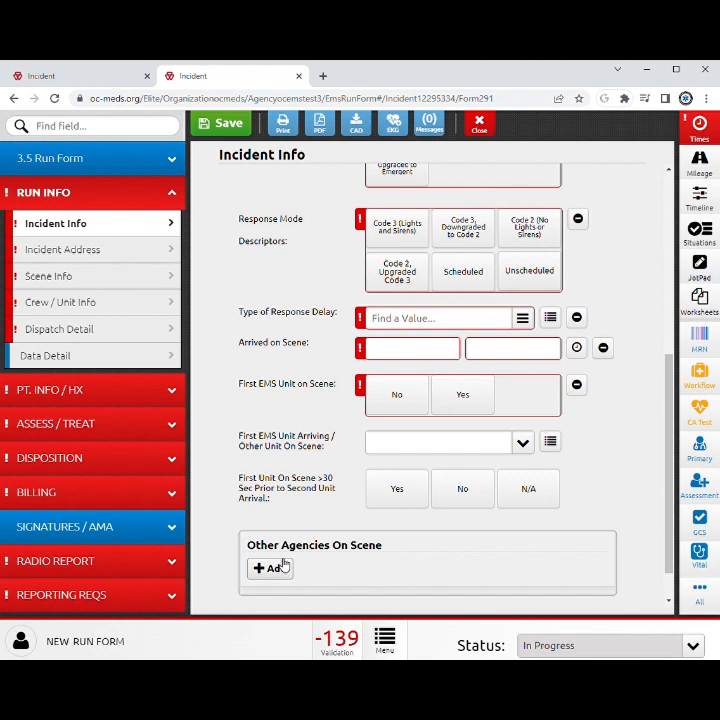
scroll(284, 566, down, 1)
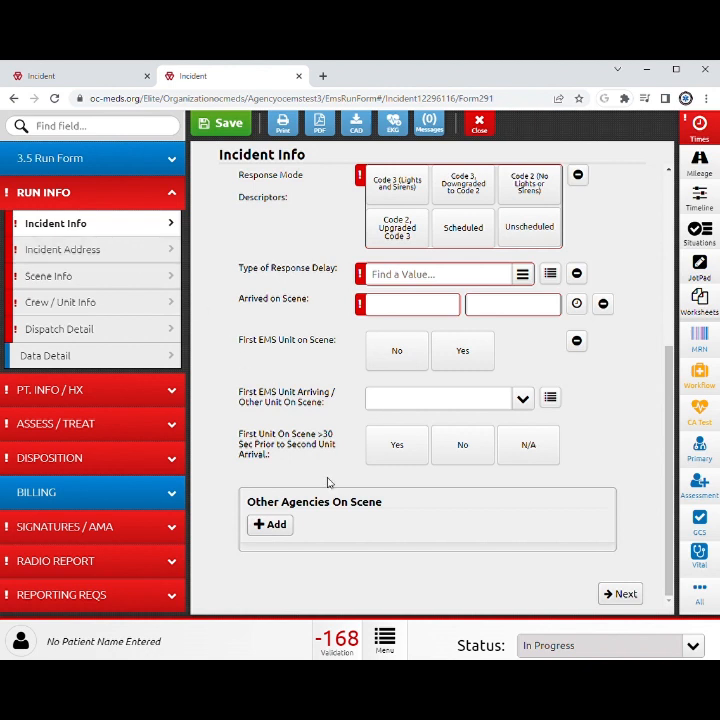
click(620, 594)
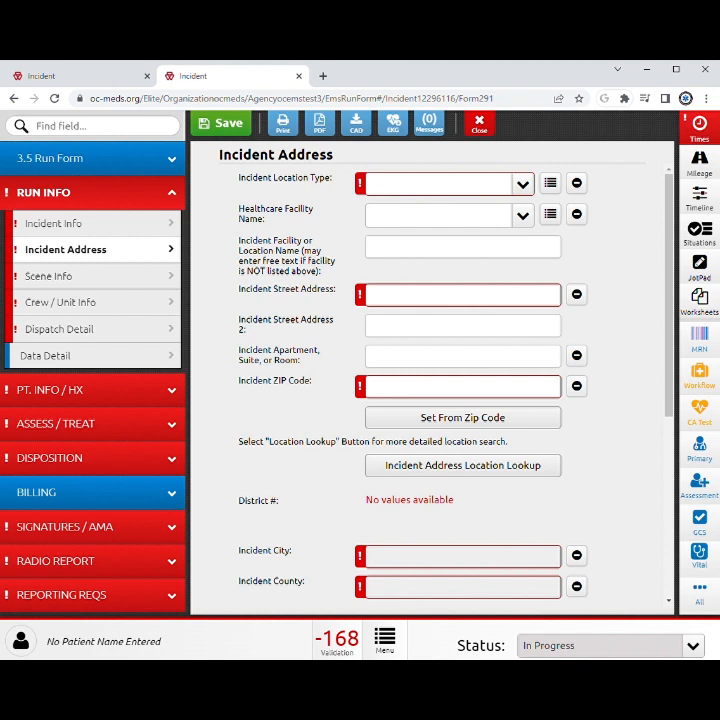
Set the Type of Scene Delay to None/No Delay on the Scene Info page.
click(121, 283)
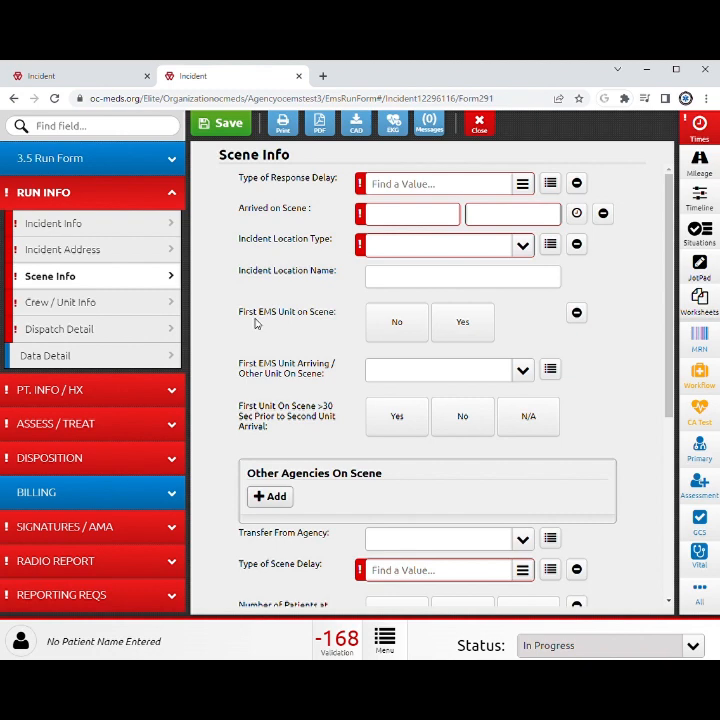
scroll(255, 323, down, 4)
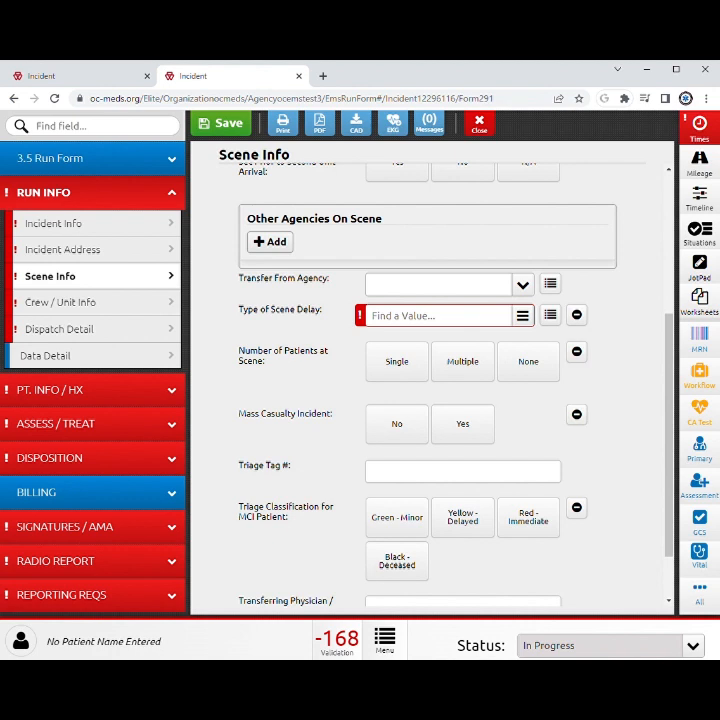
click(403, 316)
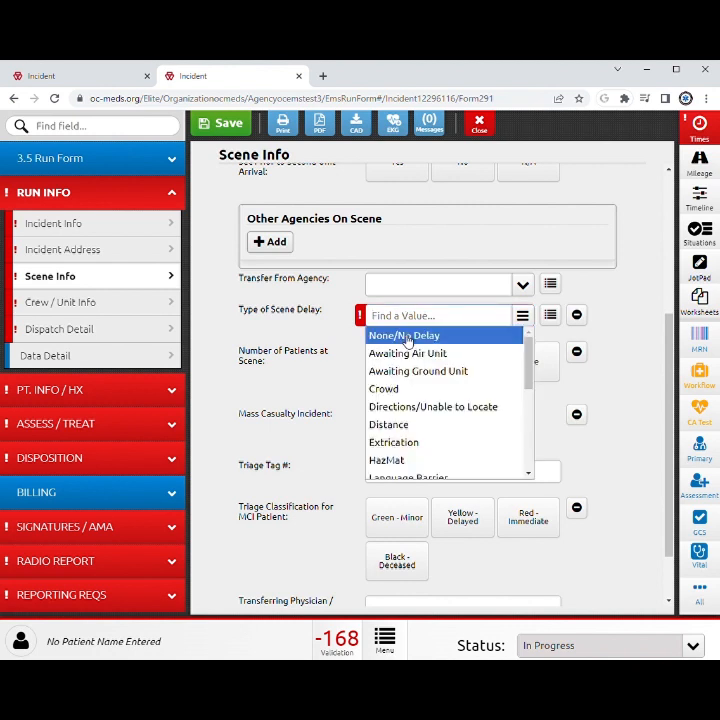
click(407, 338)
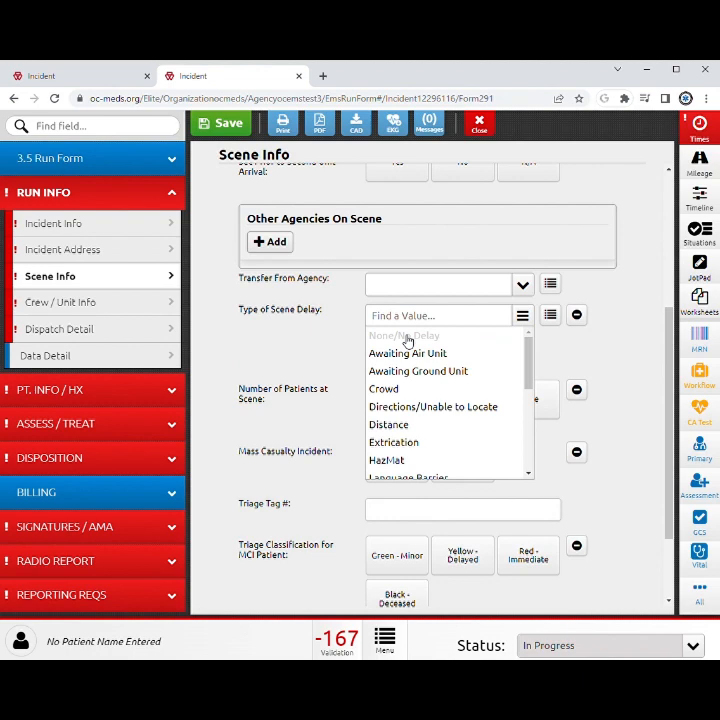
click(318, 336)
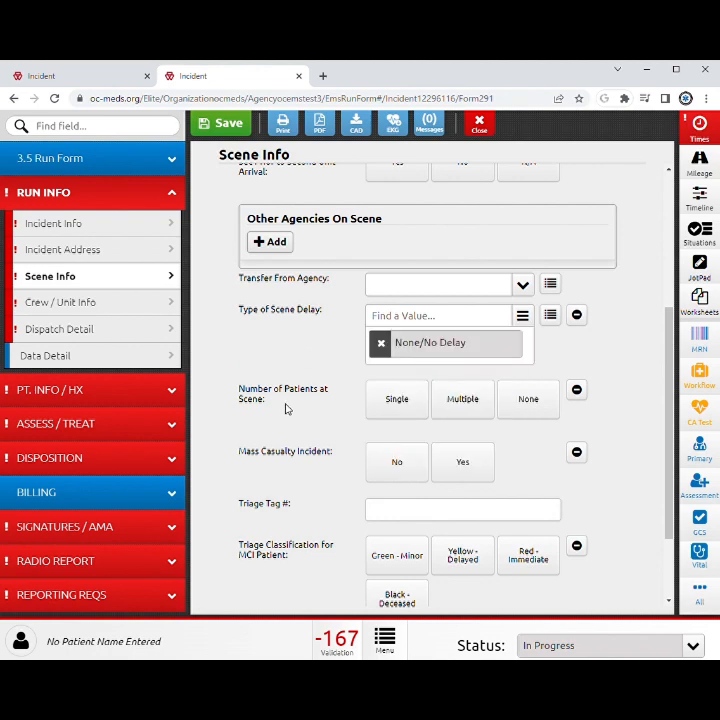
Review the remaining Scene Info fields and the Type of Unit options on the Crew / Unit Info page.
scroll(286, 408, down, 1)
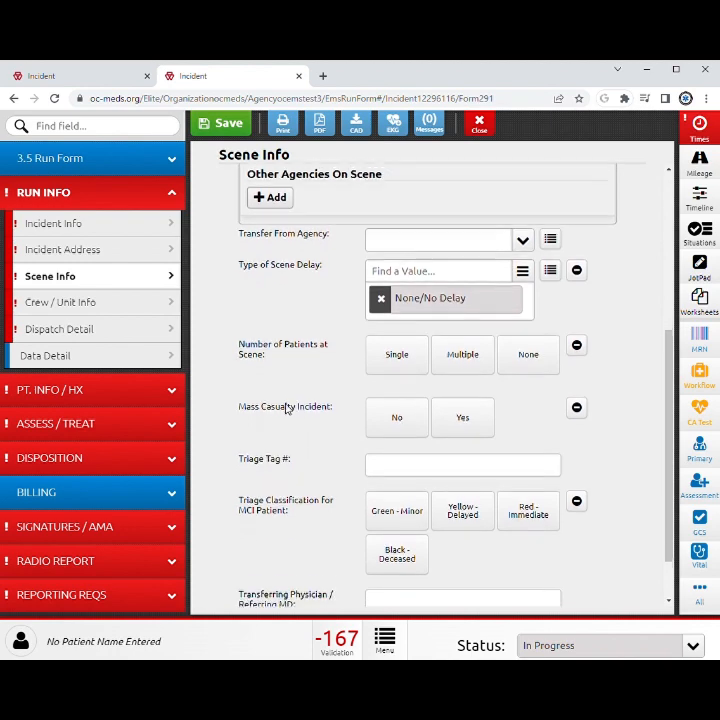
scroll(286, 408, down, 2)
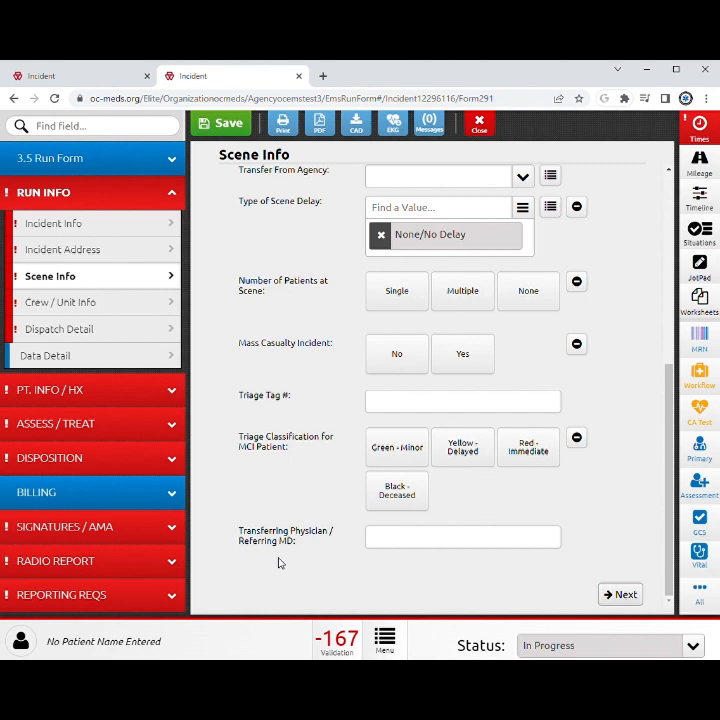
click(115, 307)
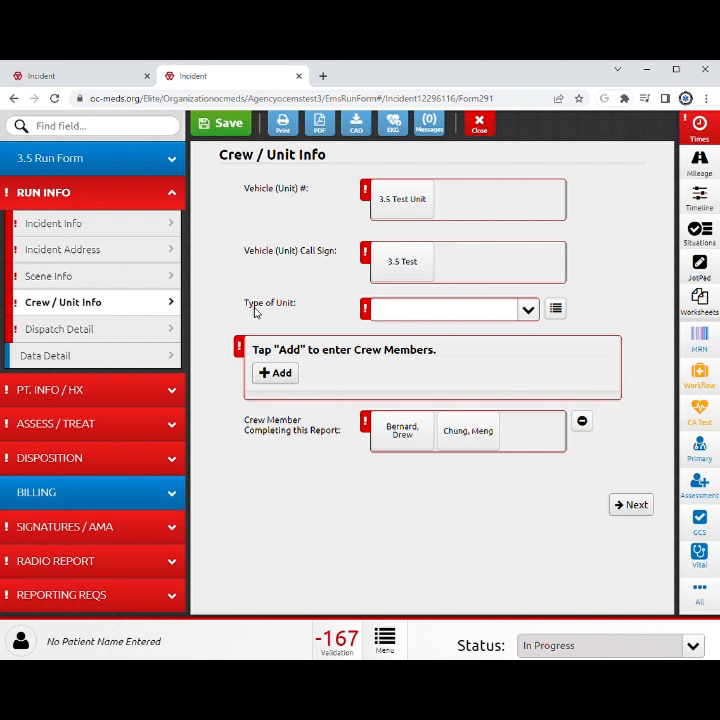
click(388, 316)
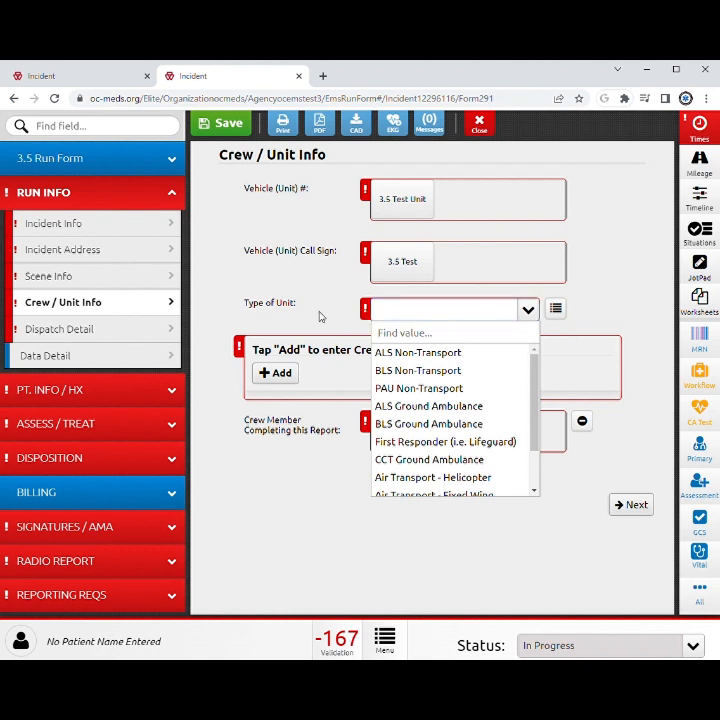
click(320, 316)
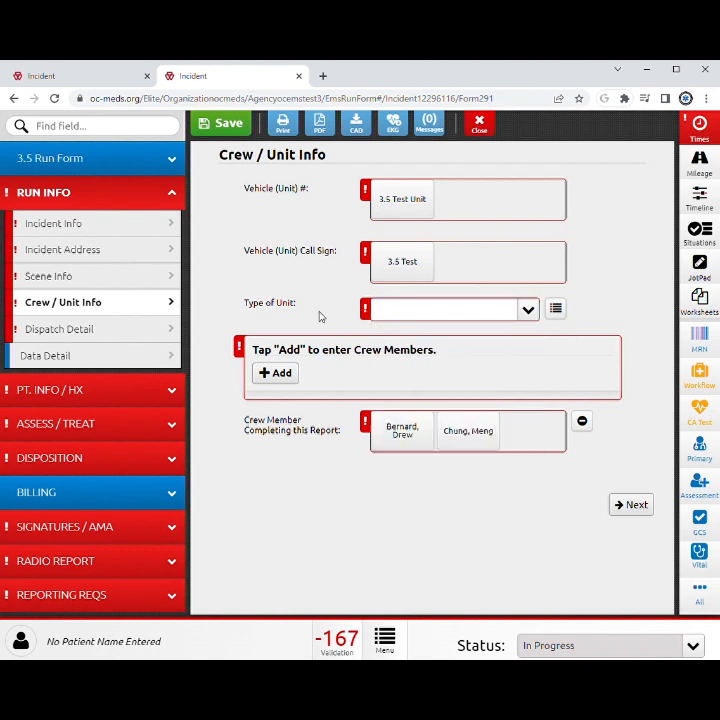
Add a crew member entry, look at the Crew Member Level options, and accept the entry with its fields blank.
click(295, 373)
scroll(300, 430, down, 1)
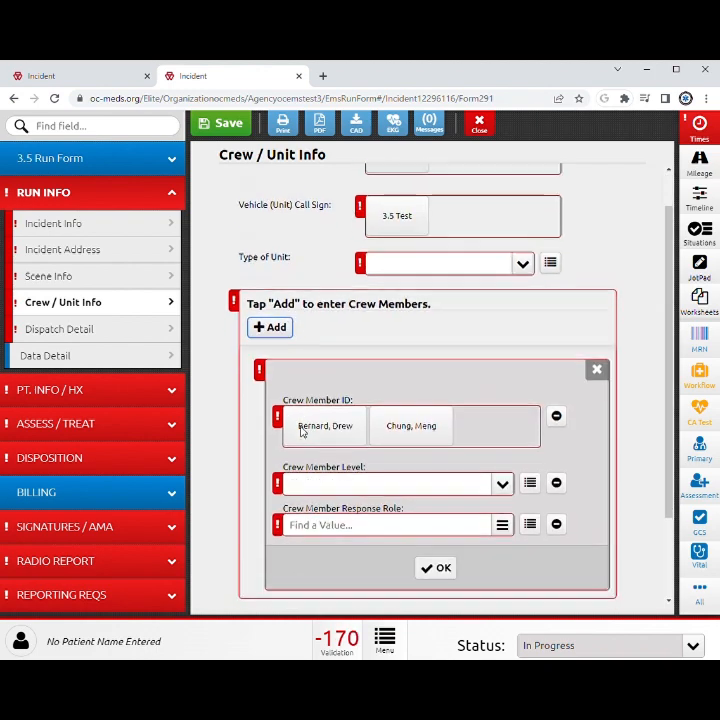
click(306, 486)
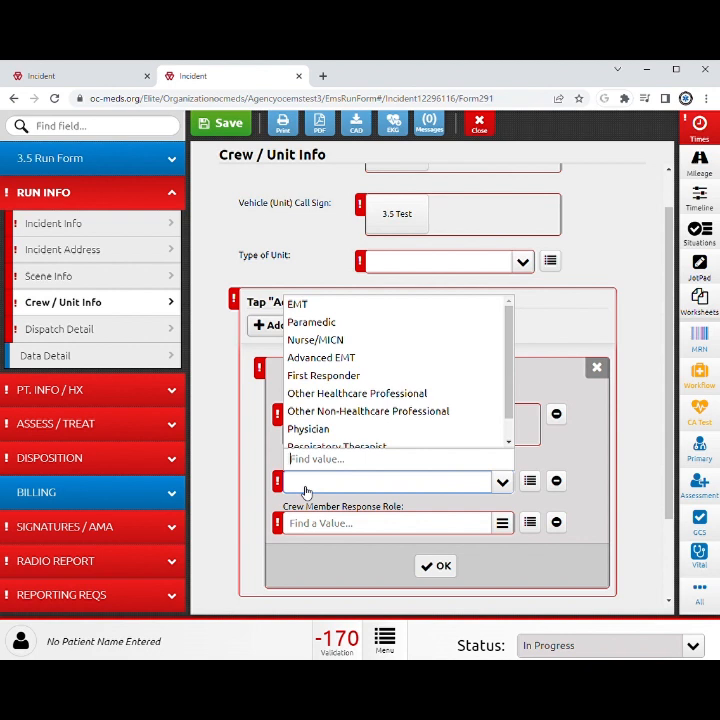
click(446, 569)
click(446, 569)
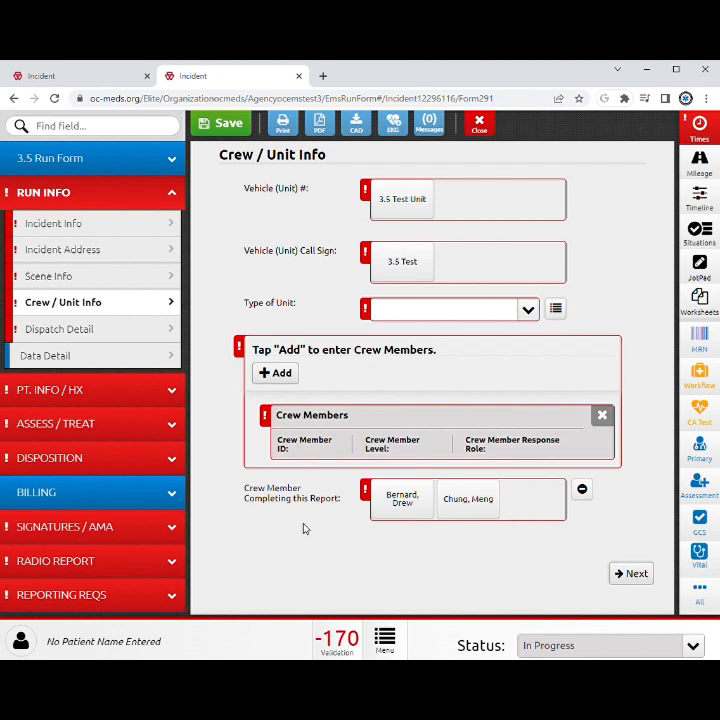
View the Dispatch Detail and Data Detail pages of the Run Info section.
click(119, 336)
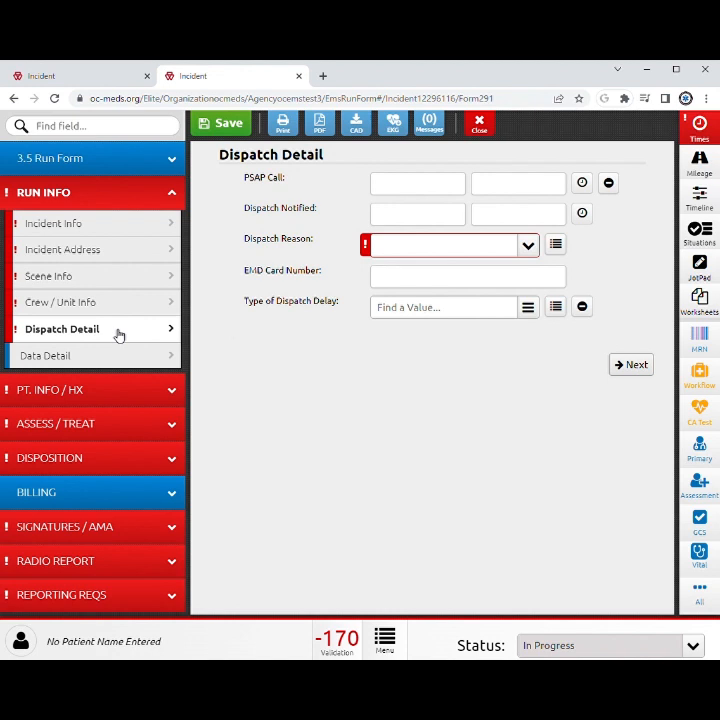
click(106, 367)
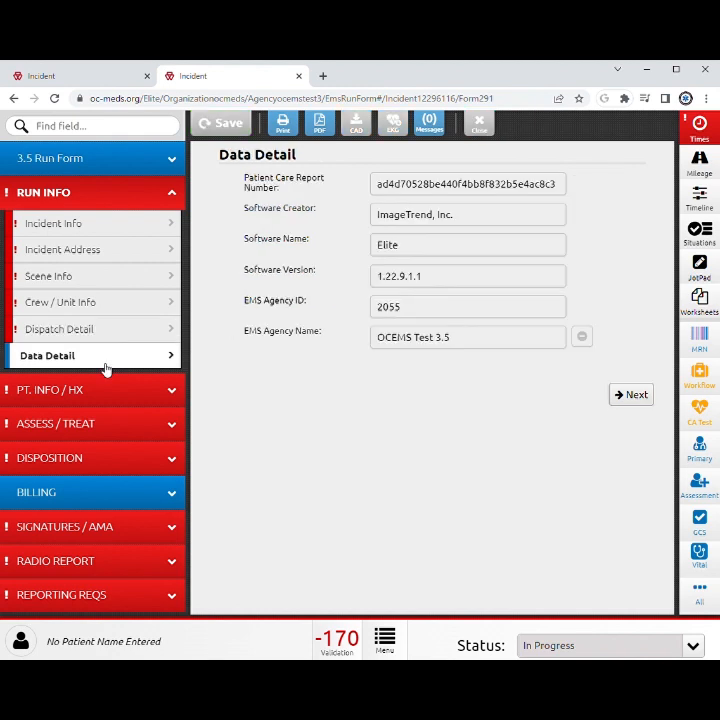